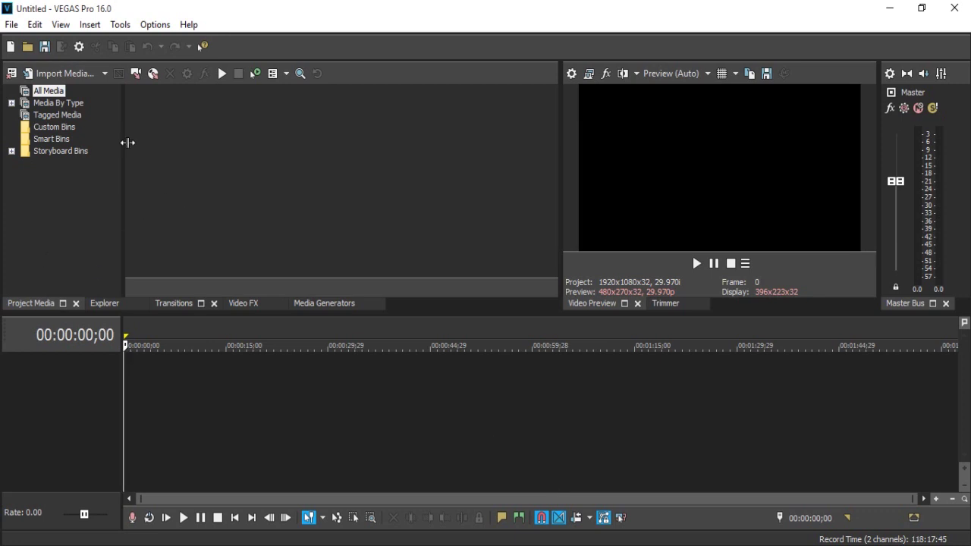
# Step: Import logo-transparent.png from Desktop > Create Shine Logo and scrub into the clip to preview it
pyautogui.click(28, 47)
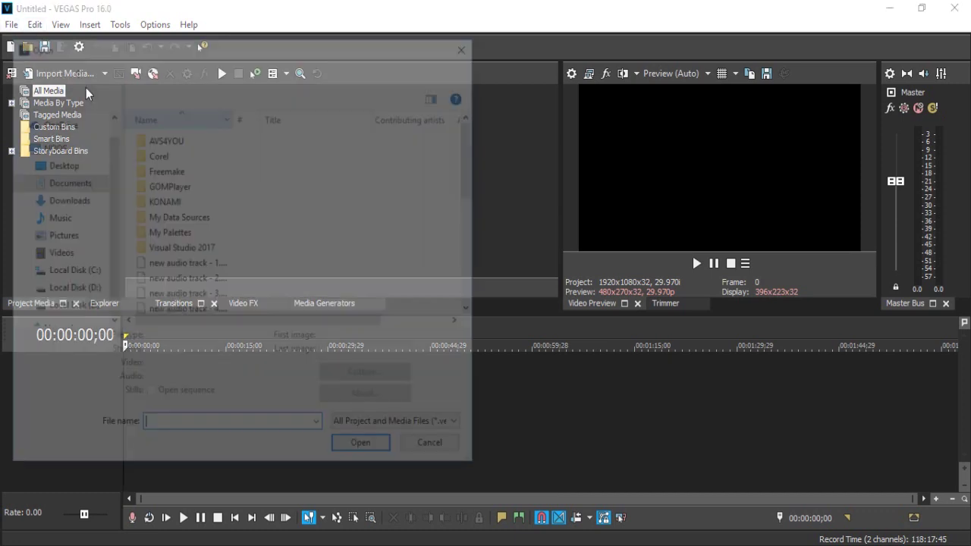
pyautogui.click(54, 117)
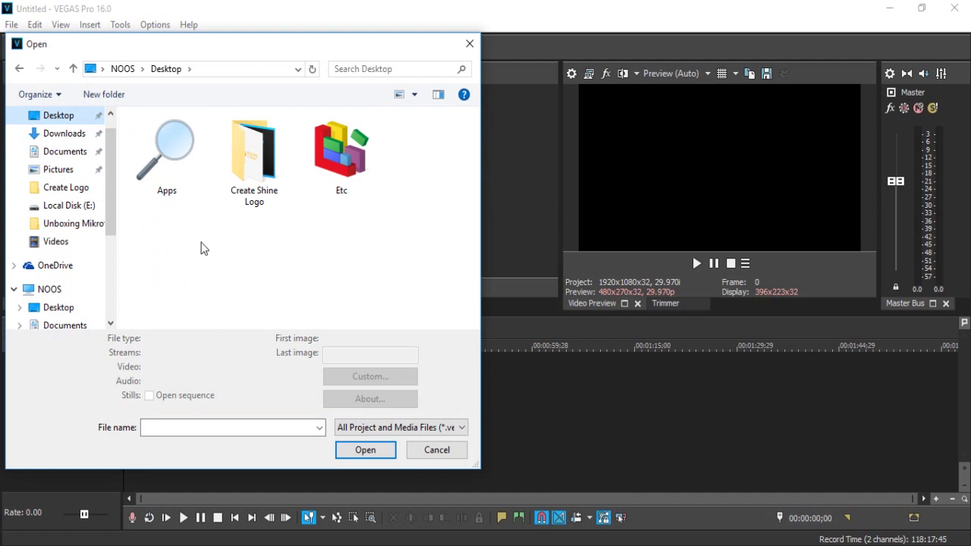
pyautogui.doubleClick(253, 185)
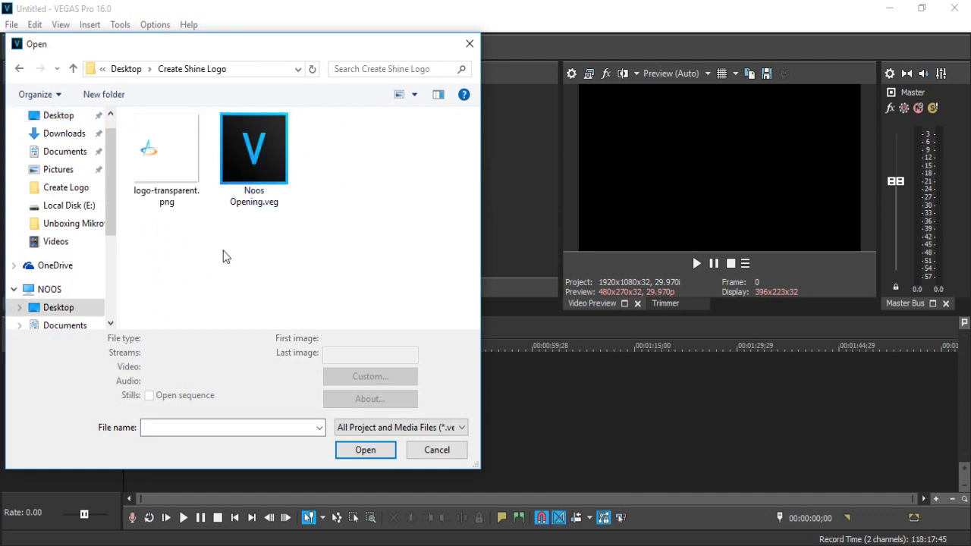
pyautogui.click(171, 169)
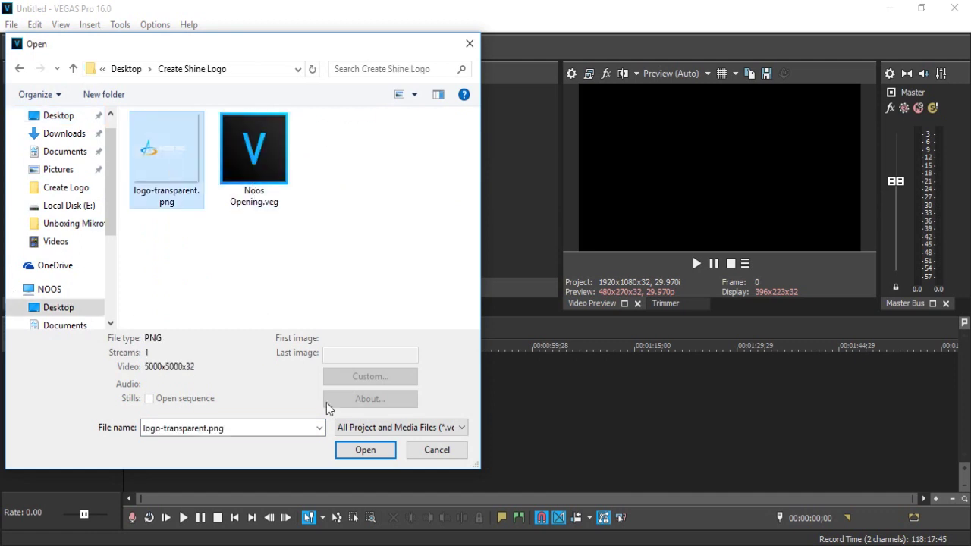
pyautogui.click(353, 453)
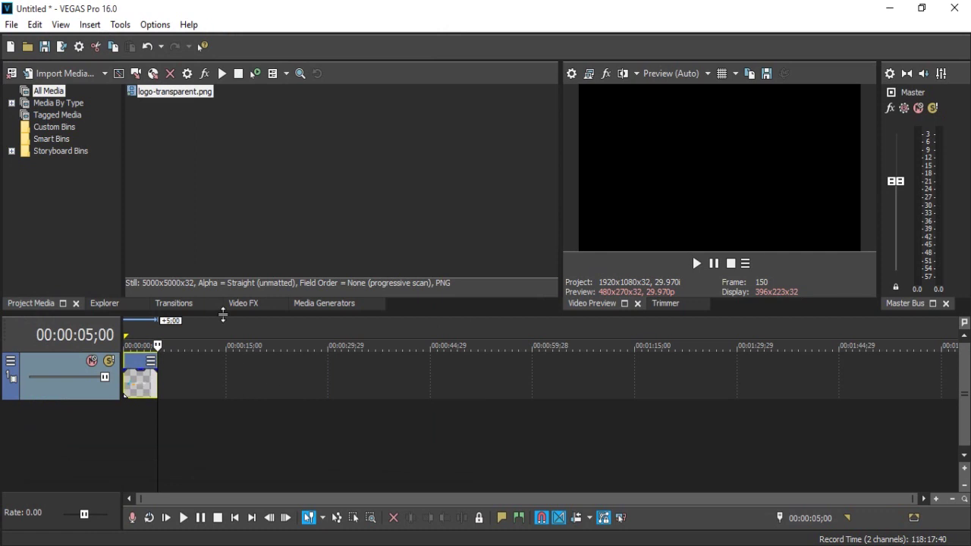
pyautogui.scroll(8, 185, 422)
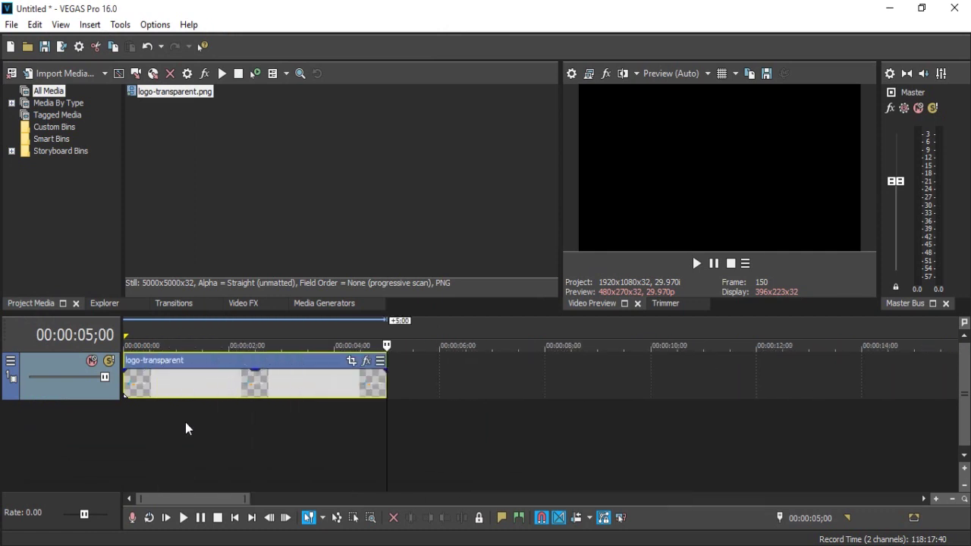
pyautogui.moveTo(385, 422); pyautogui.dragTo(202, 466)
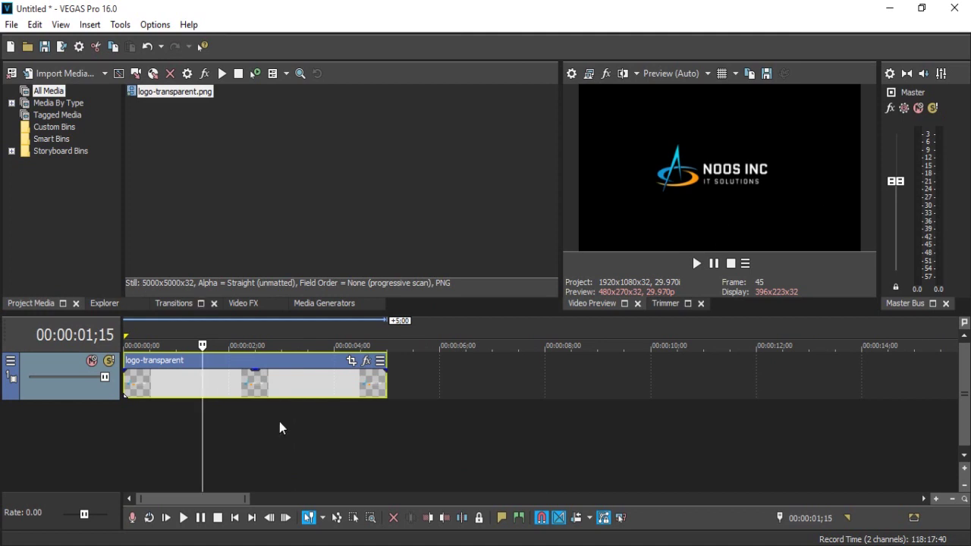
# Step: In the logo's Pan/Crop, shrink the crop frame and shift it slightly left so the logo starts larger
pyautogui.click(353, 362)
pyautogui.scroll(-8, 355, 362)
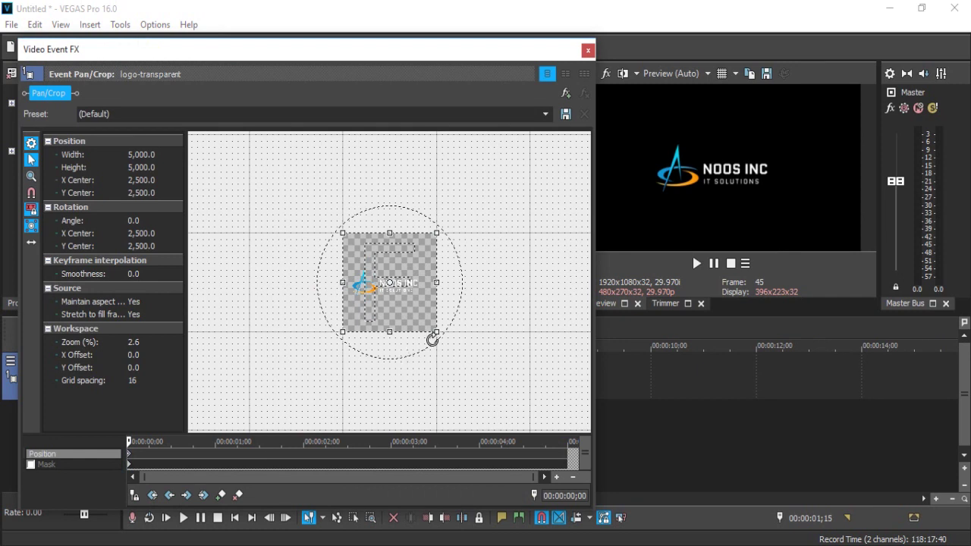
pyautogui.moveTo(437, 334)
pyautogui.mouseDown()
pyautogui.moveTo(442, 343)
pyautogui.moveTo(427, 329)
pyautogui.mouseUp()
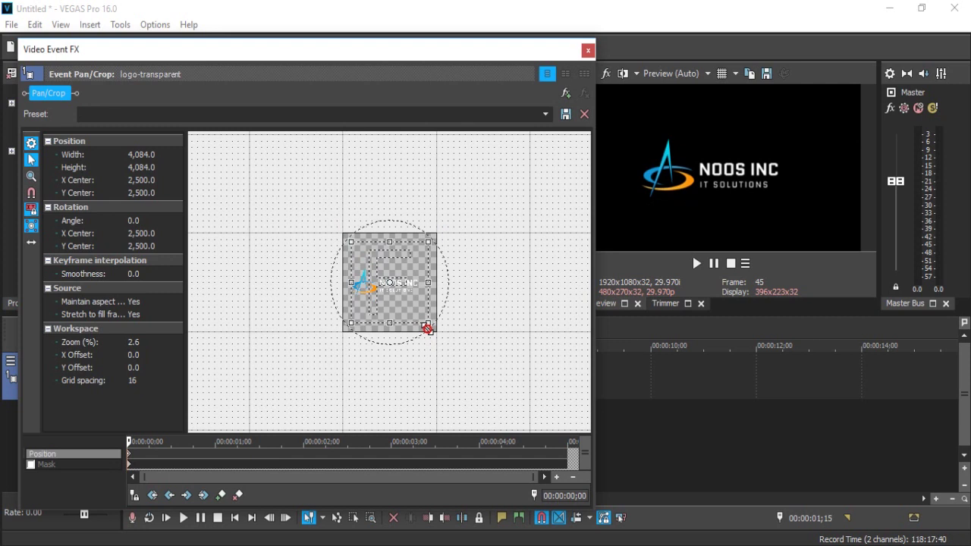
pyautogui.moveTo(427, 329); pyautogui.dragTo(425, 325)
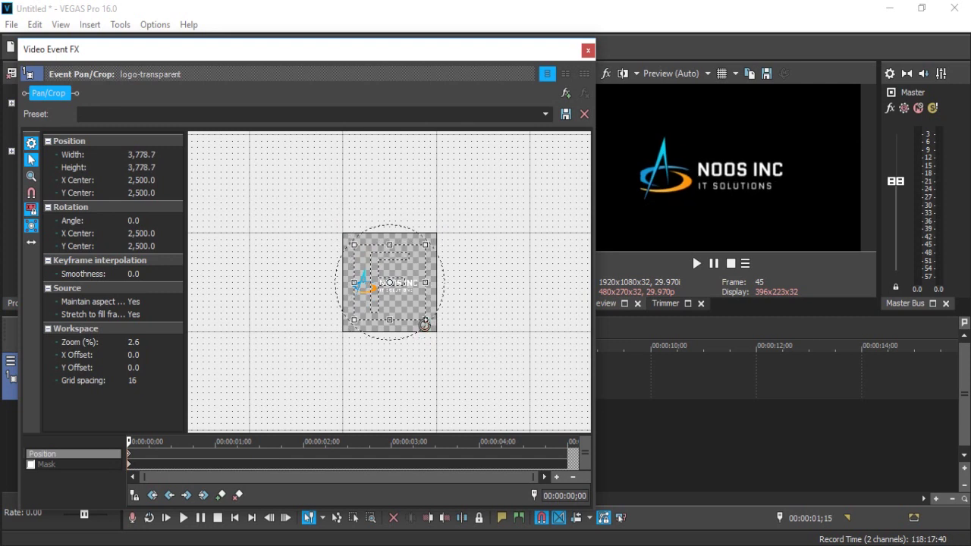
pyautogui.moveTo(425, 325); pyautogui.dragTo(424, 325)
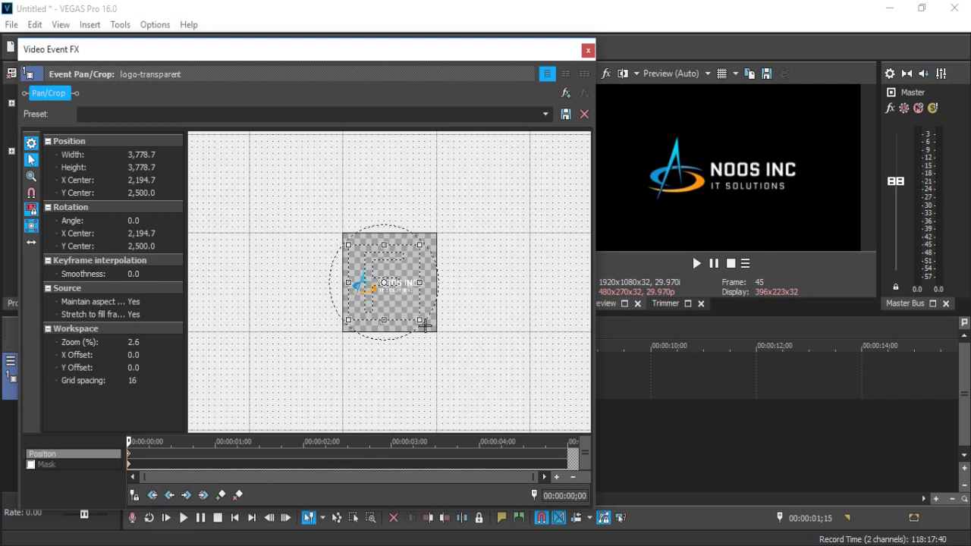
# Step: Add a keyframe at 00:00:02;07 and enlarge the frame to 5,076.3 so the logo shrinks
pyautogui.click(325, 453)
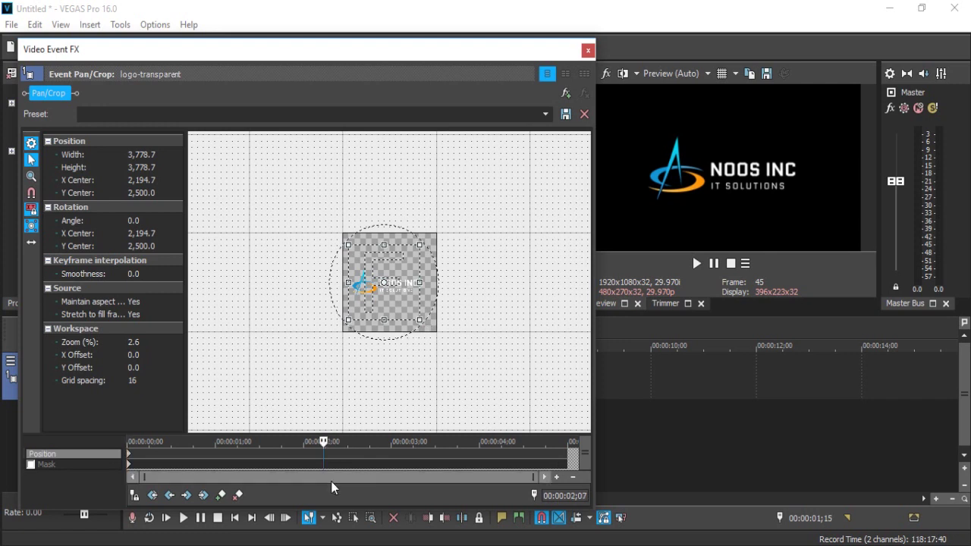
pyautogui.click(219, 496)
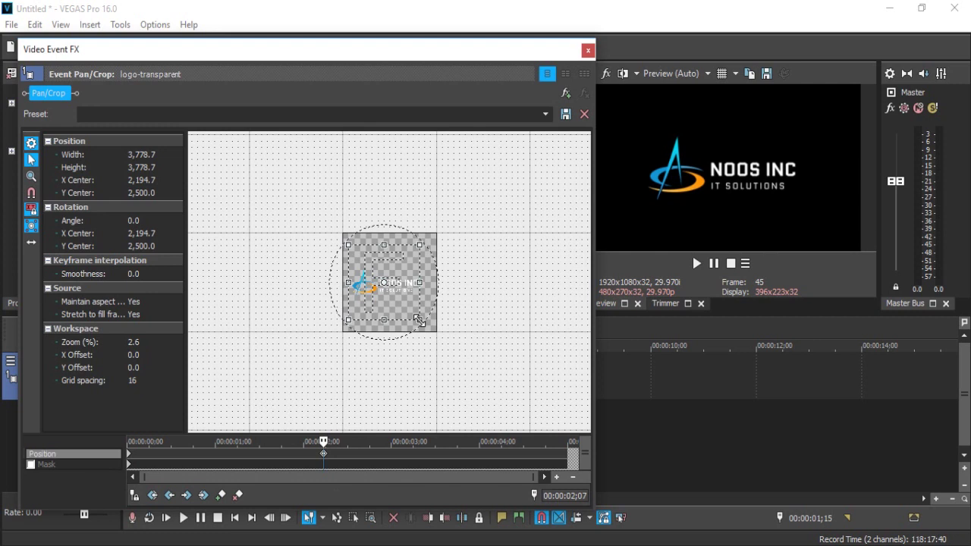
pyautogui.moveTo(420, 321)
pyautogui.mouseDown()
pyautogui.moveTo(408, 319)
pyautogui.moveTo(432, 333)
pyautogui.mouseUp()
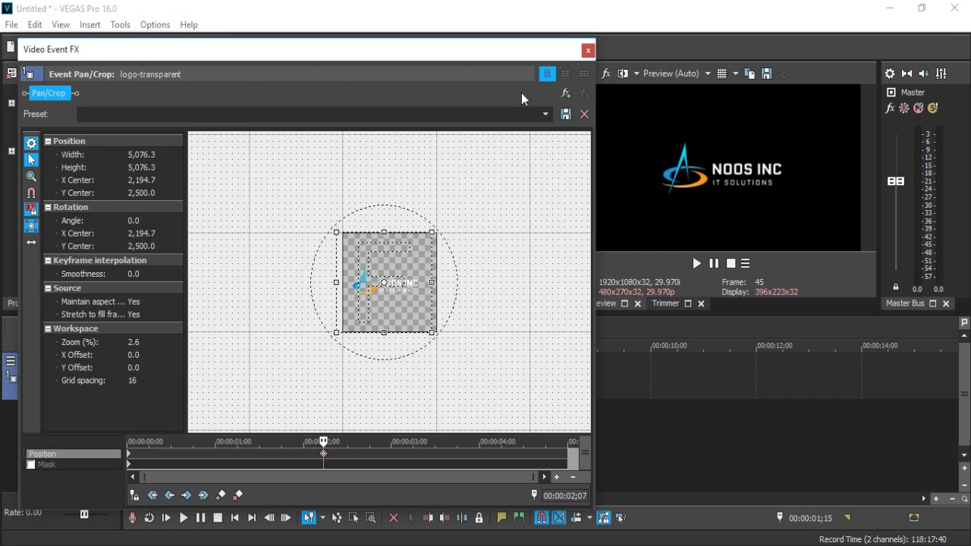
# Step: Close the Pan/Crop window and insert a new video track above the logo track
pyautogui.click(585, 53)
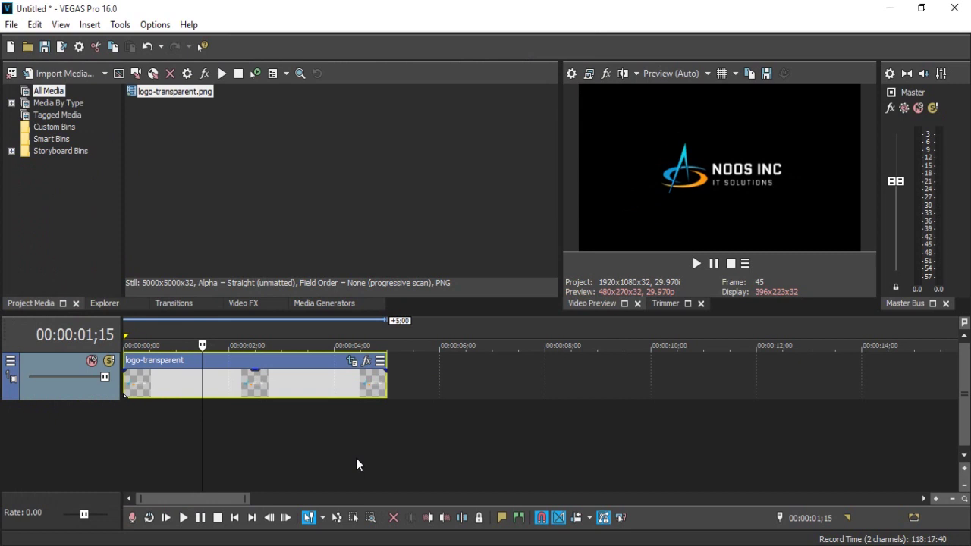
pyautogui.rightClick(521, 382)
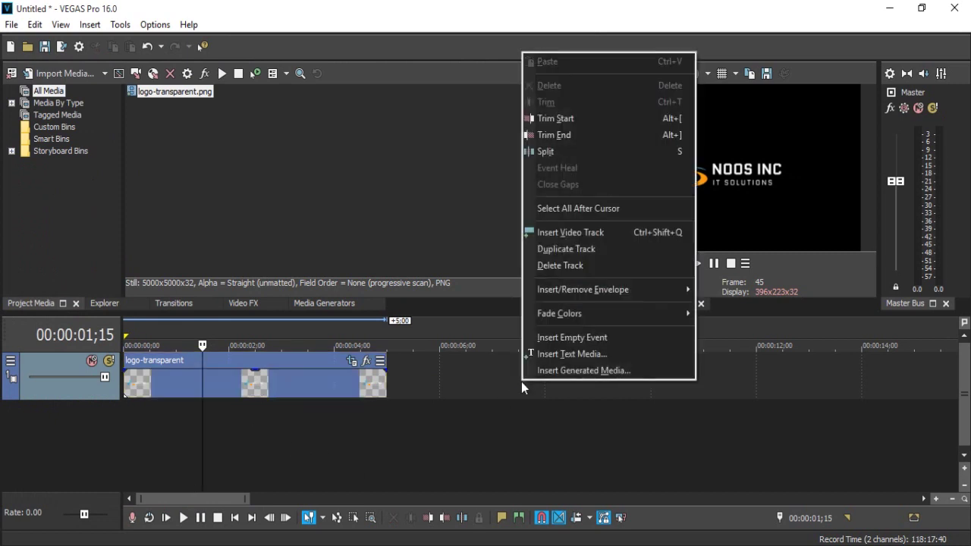
pyautogui.click(579, 232)
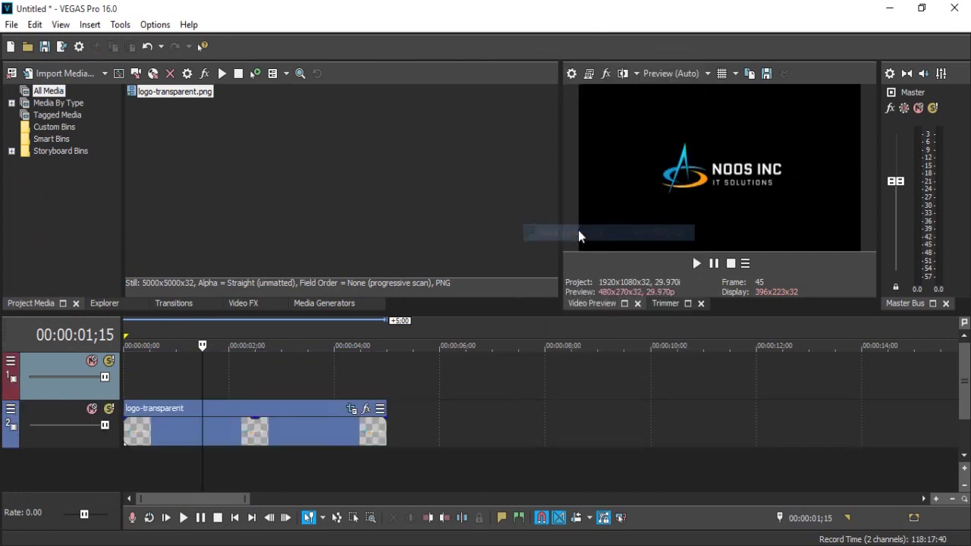
# Step: Ctrl-drag a copy of the logo clip onto track 1 and return the cursor to the start
pyautogui.click(299, 409)
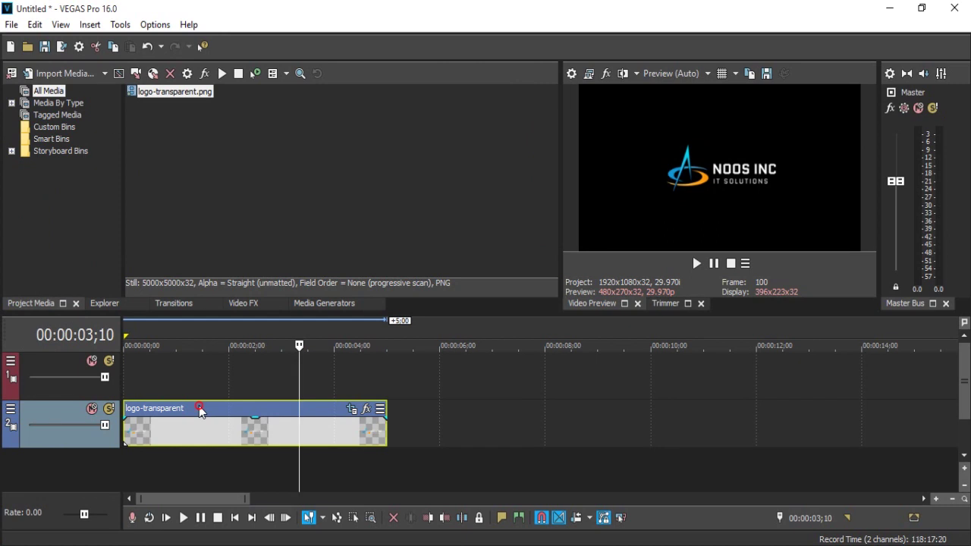
pyautogui.moveTo(199, 406); pyautogui.dragTo(199, 376)
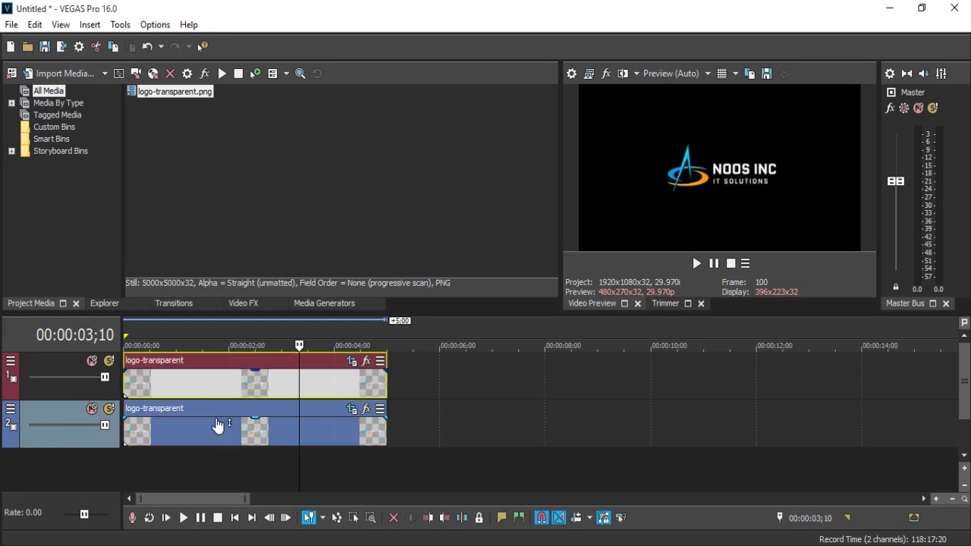
pyautogui.moveTo(299, 477); pyautogui.dragTo(85, 510)
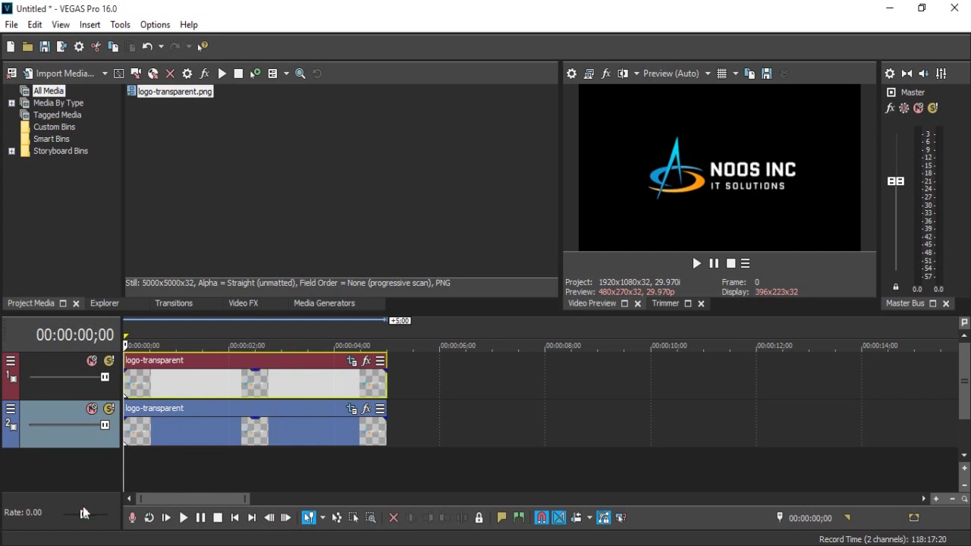
# Step: In the top clip's Pan/Crop, enable a mask and draw a narrow diagonal strip right of the logo
pyautogui.click(351, 361)
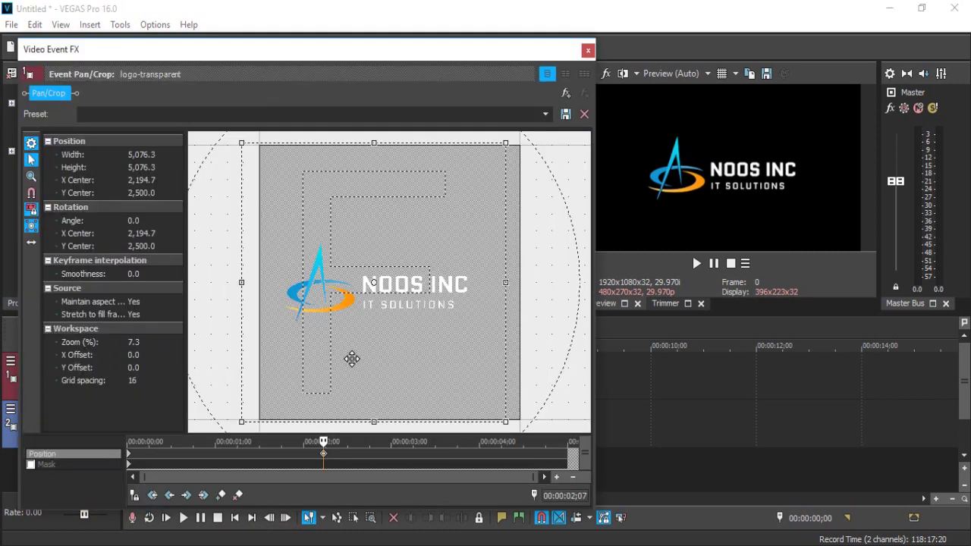
pyautogui.scroll(-5, 373, 282)
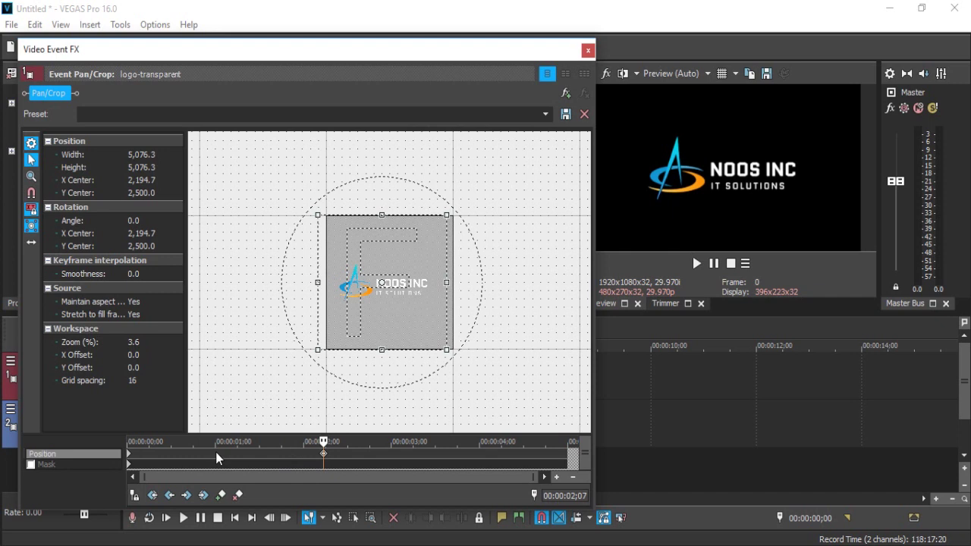
pyautogui.click(128, 465)
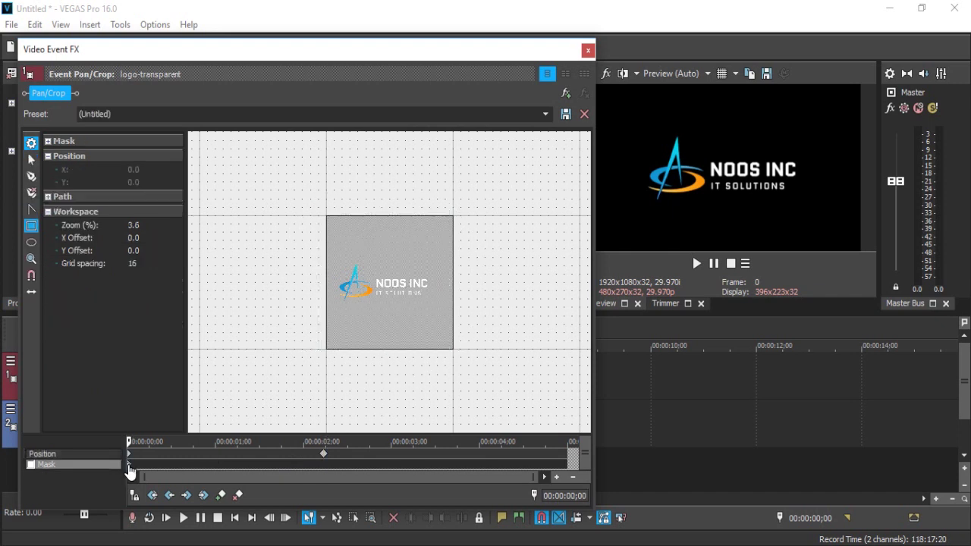
pyautogui.click(32, 464)
pyautogui.moveTo(443, 157); pyautogui.dragTo(450, 414)
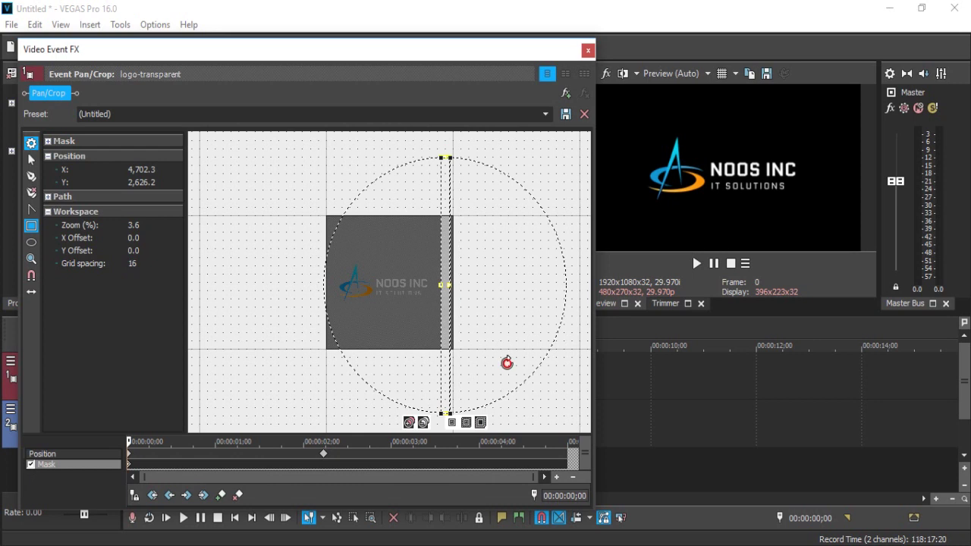
pyautogui.moveTo(507, 362); pyautogui.dragTo(523, 308)
pyautogui.moveTo(454, 297); pyautogui.dragTo(519, 308)
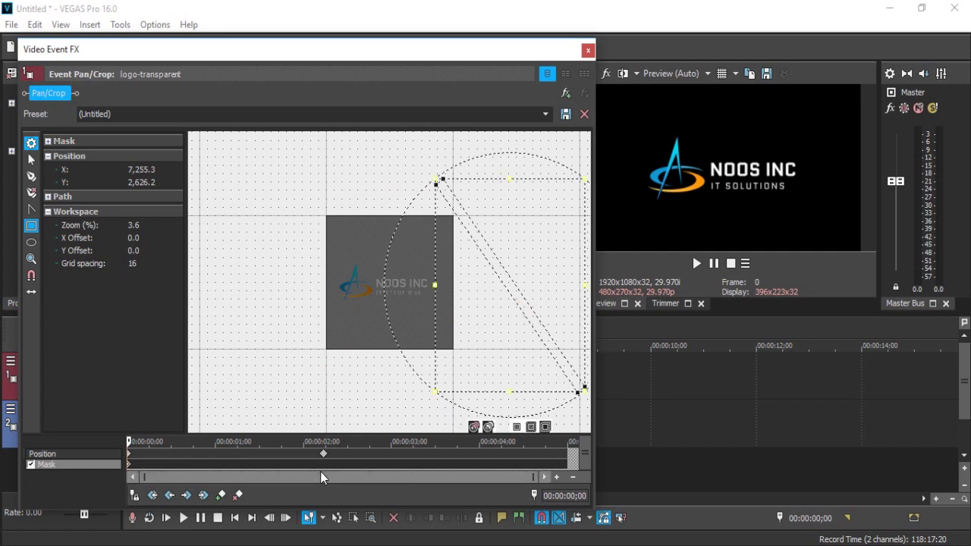
# Step: Keyframe the mask at 00:00:02;07 with the strip slid left across the logo
pyautogui.click(324, 461)
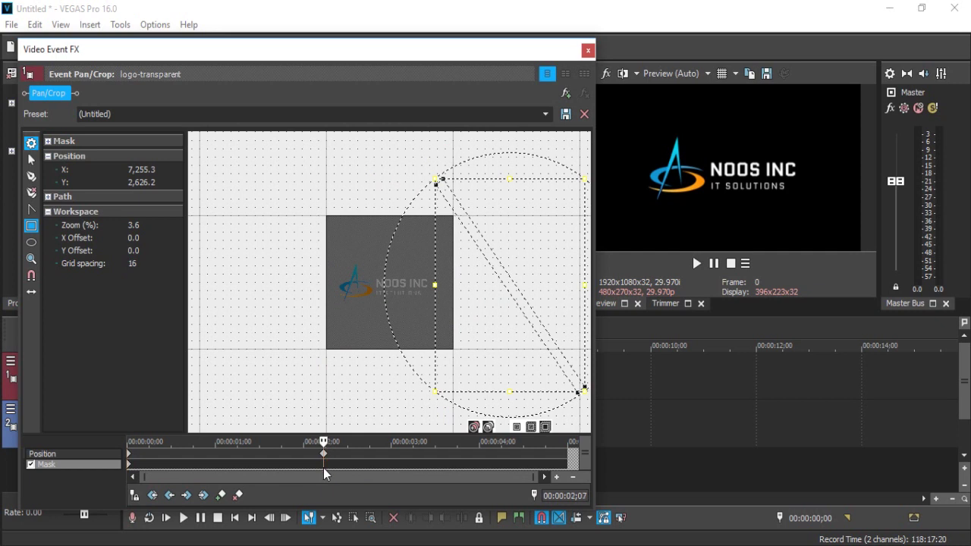
pyautogui.click(221, 495)
pyautogui.moveTo(500, 269); pyautogui.dragTo(250, 443)
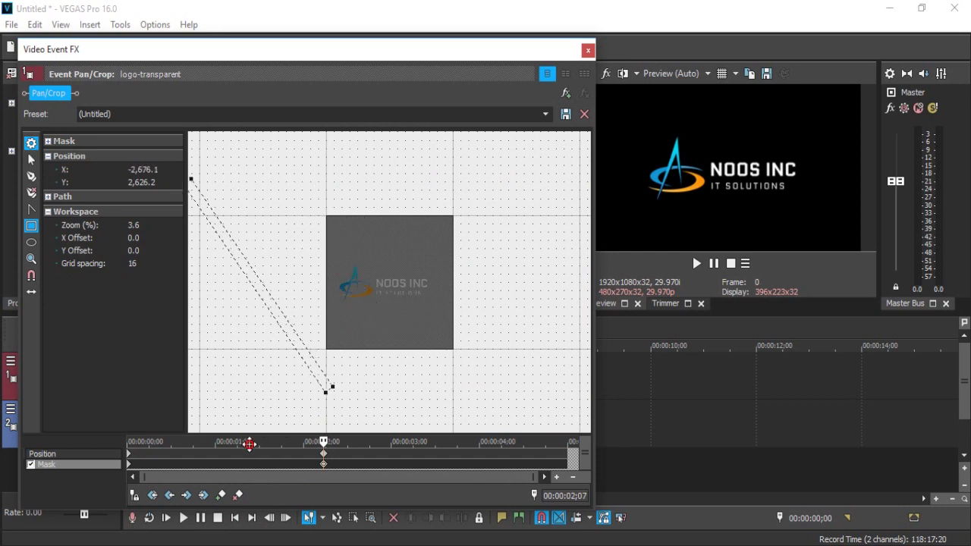
pyautogui.click(588, 50)
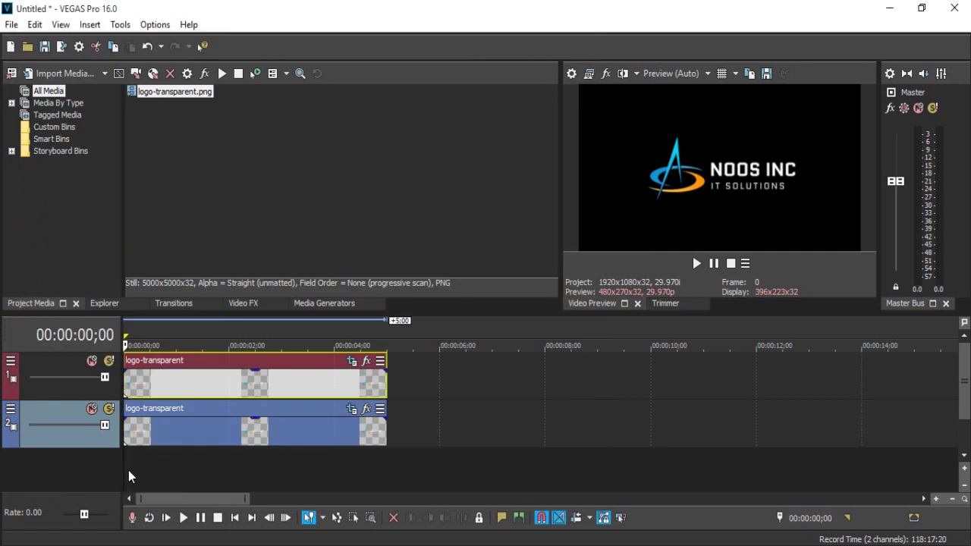
pyautogui.moveTo(121, 465); pyautogui.dragTo(68, 496)
pyautogui.moveTo(123, 484); pyautogui.dragTo(115, 517)
pyautogui.click(195, 360)
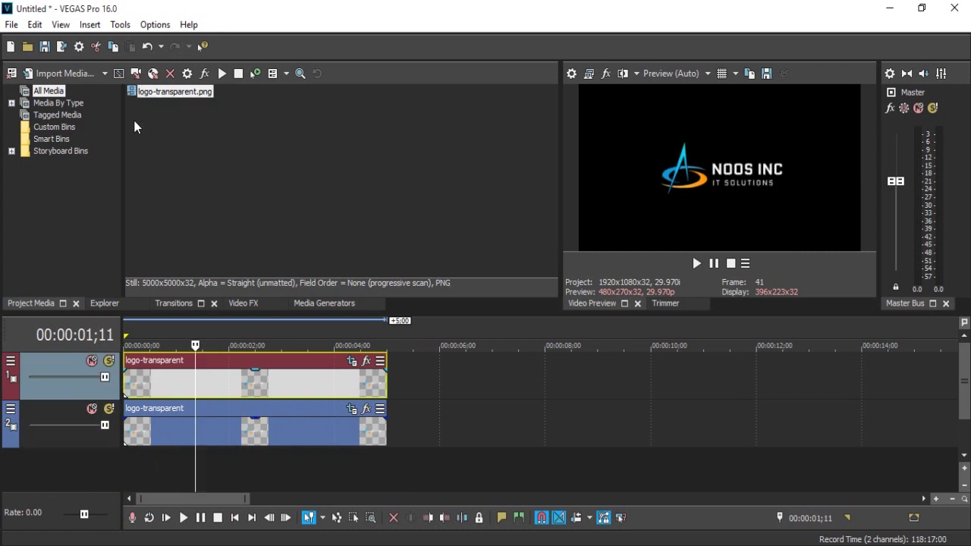
# Step: Apply the Levels Brighten preset from Video FX to the track 1 logo event
pyautogui.click(240, 303)
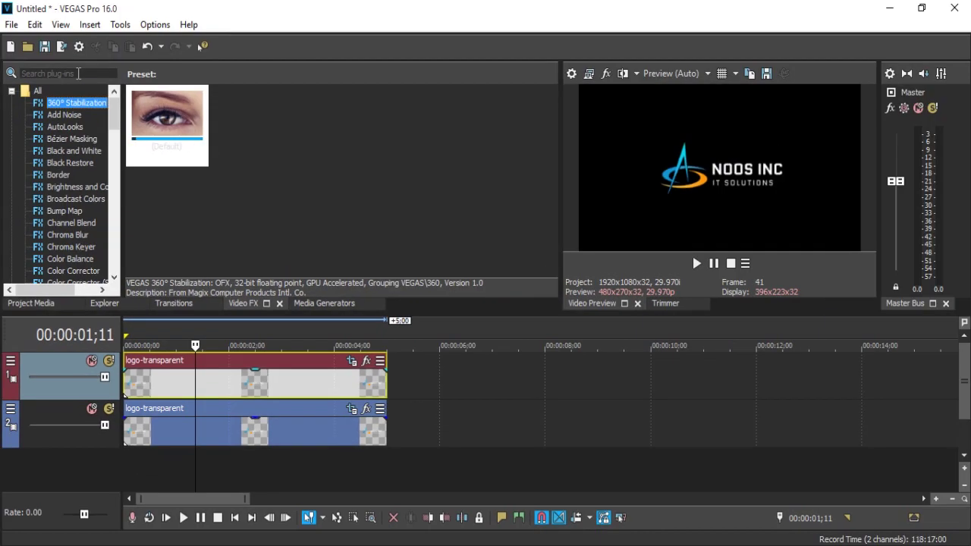
pyautogui.click(78, 73)
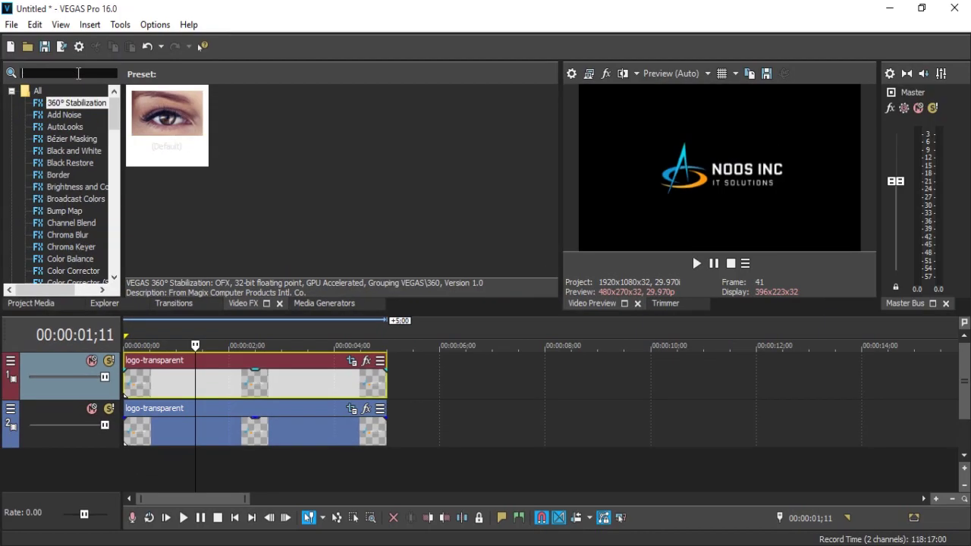
pyautogui.scroll(-6, 86, 220)
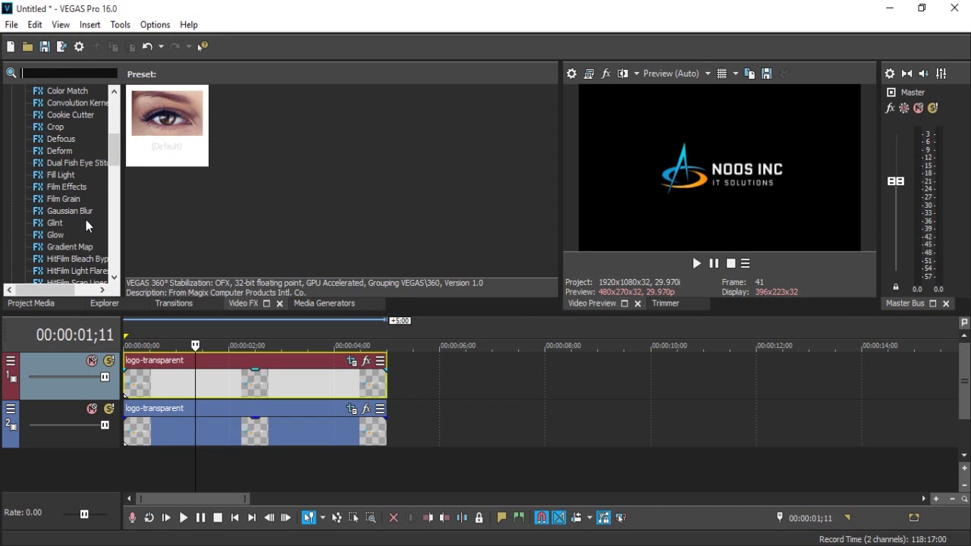
pyautogui.scroll(-6, 86, 226)
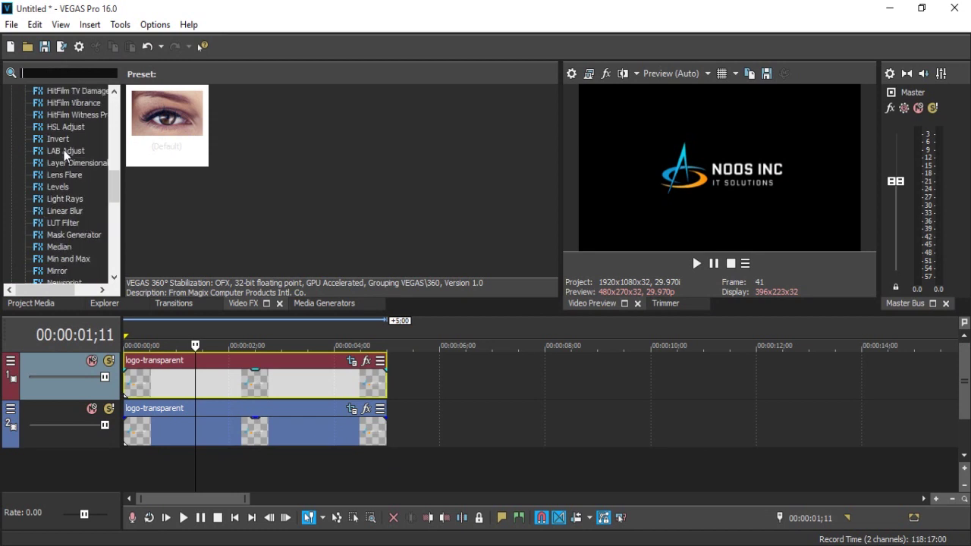
pyautogui.click(60, 188)
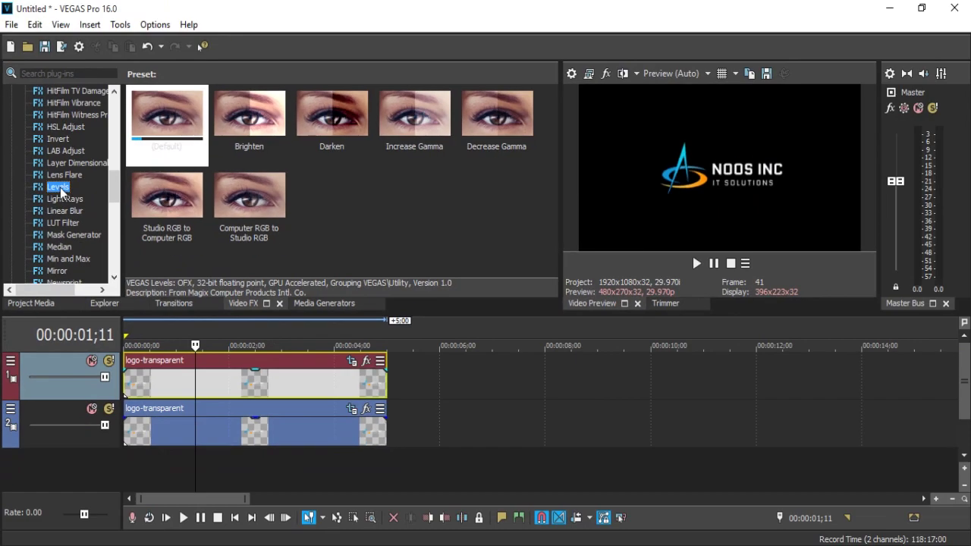
pyautogui.click(670, 110)
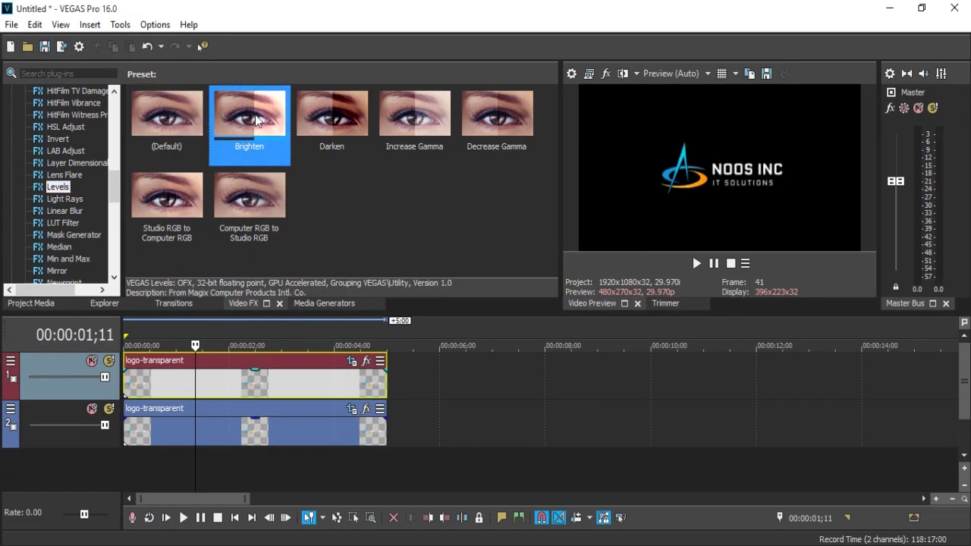
pyautogui.moveTo(257, 122); pyautogui.dragTo(164, 375)
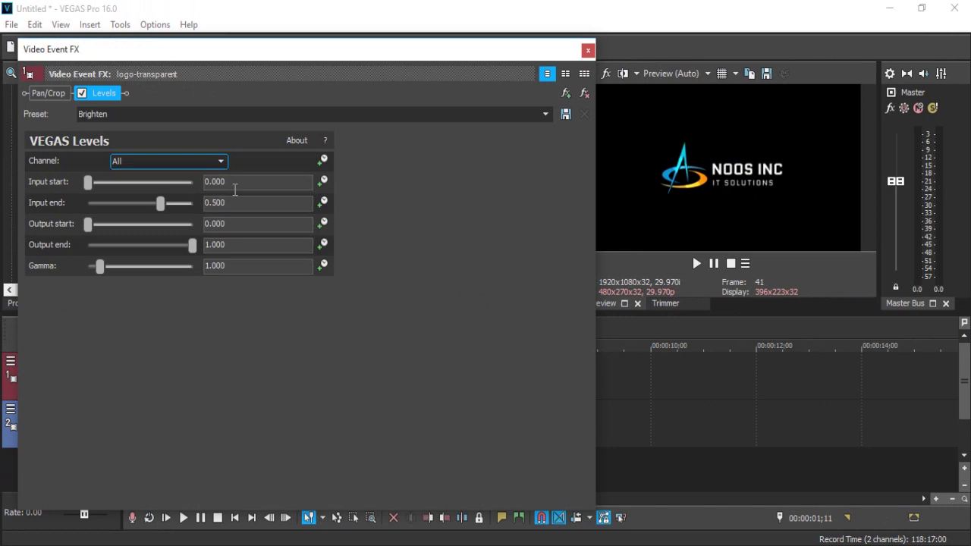
pyautogui.click(587, 51)
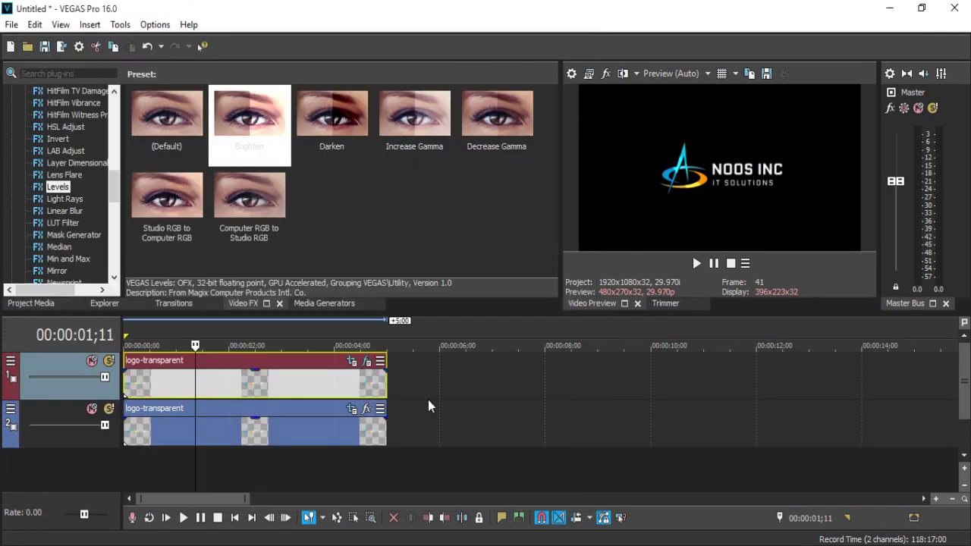
# Step: Add a second Levels effect with the Increase Gamma preset (Gamma 2.000) to the top logo event
pyautogui.moveTo(196, 462); pyautogui.dragTo(195, 486)
pyautogui.moveTo(422, 122); pyautogui.dragTo(187, 375)
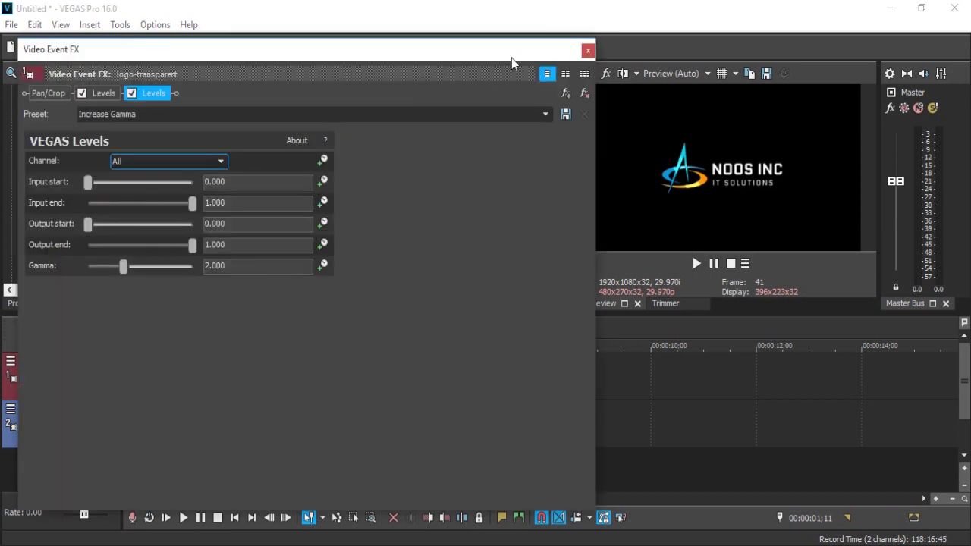
pyautogui.click(587, 51)
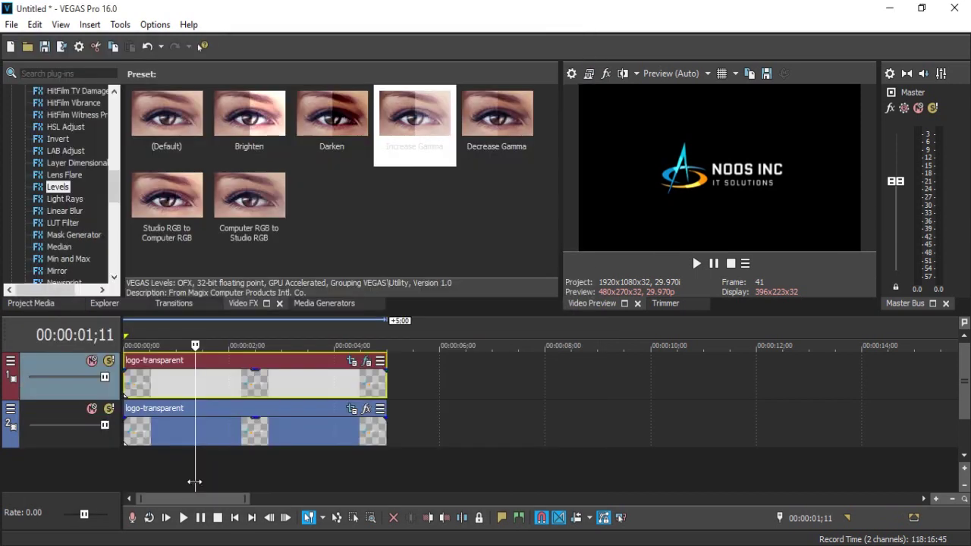
pyautogui.moveTo(195, 484); pyautogui.dragTo(124, 497)
# Step: Apply the Moderate Light Rays preset to the track 1 logo event and scrub to the end
pyautogui.click(61, 200)
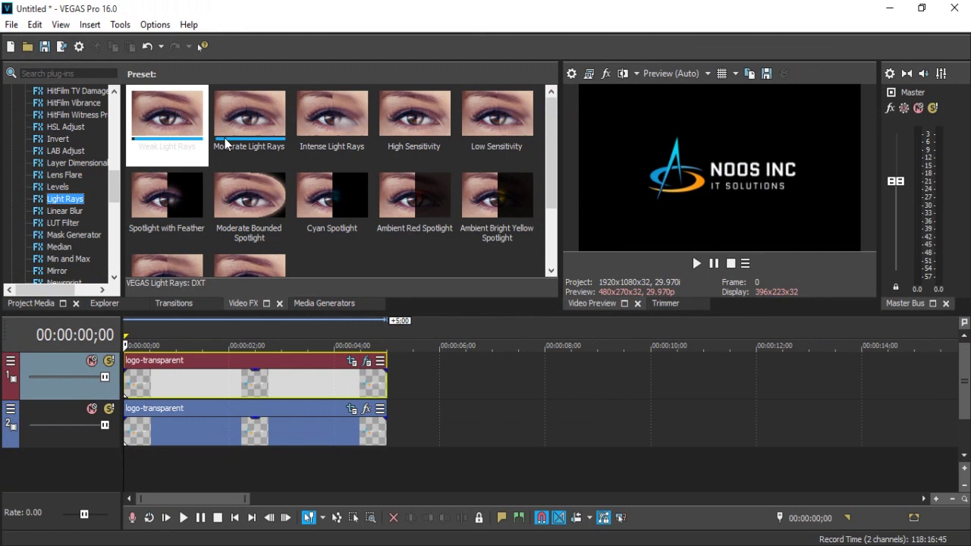
pyautogui.click(225, 138)
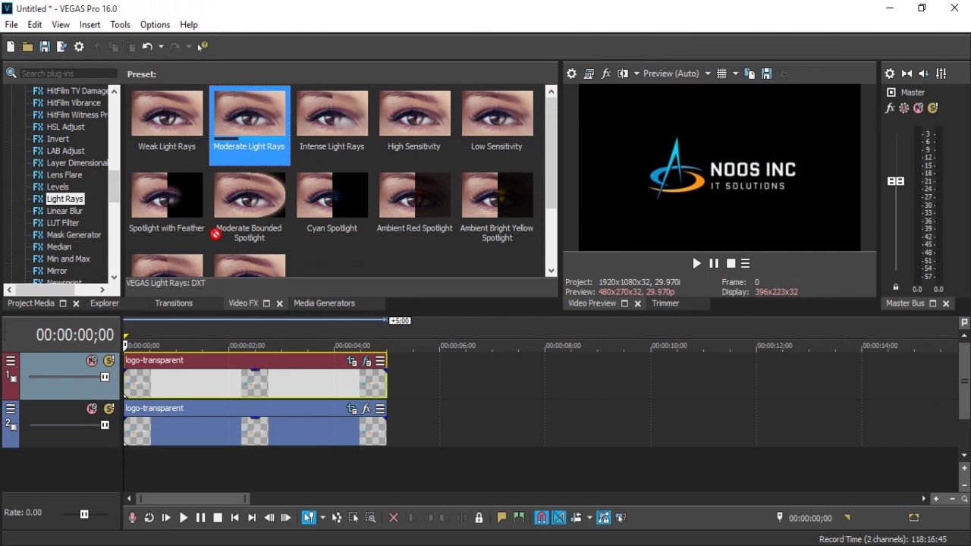
pyautogui.moveTo(172, 383); pyautogui.dragTo(172, 381)
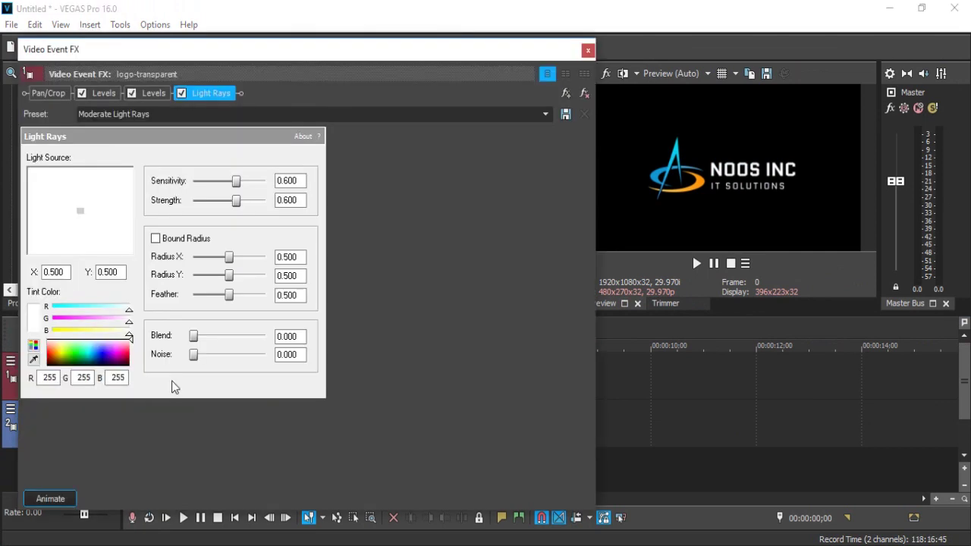
pyautogui.click(589, 51)
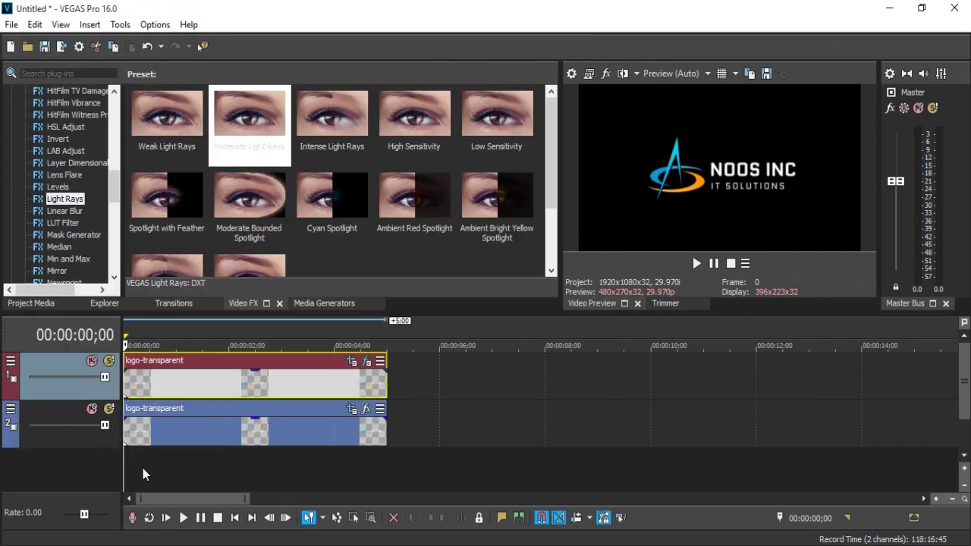
pyautogui.moveTo(125, 471); pyautogui.dragTo(97, 489)
pyautogui.click(691, 266)
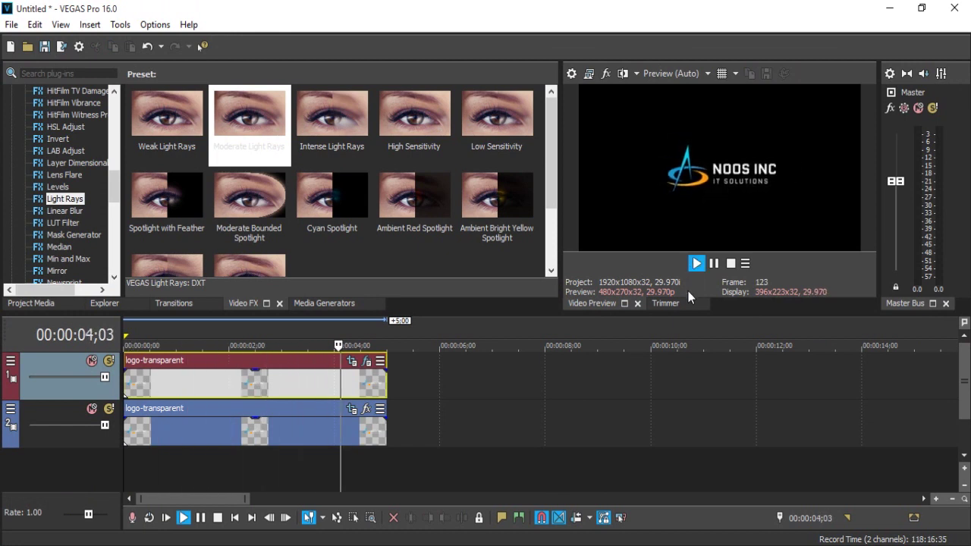
pyautogui.click(236, 519)
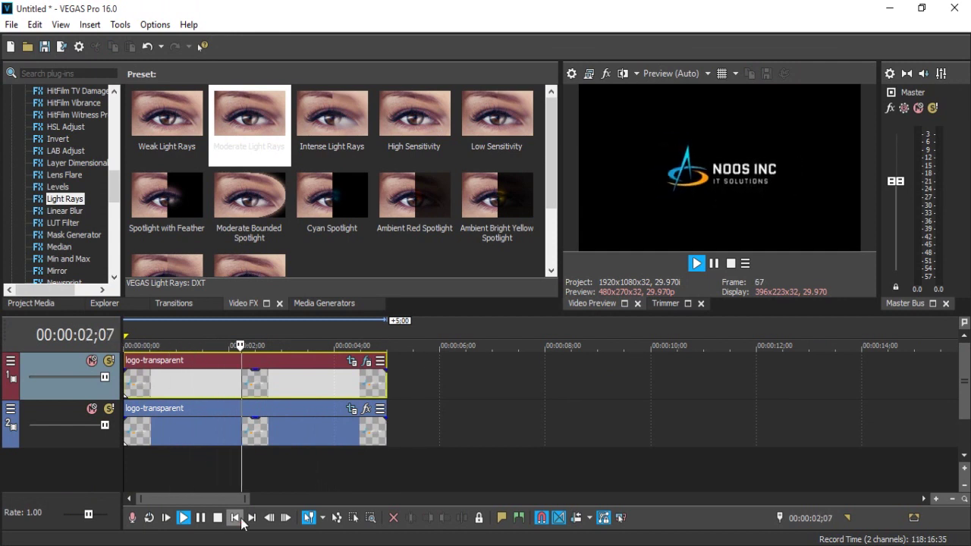
pyautogui.click(241, 519)
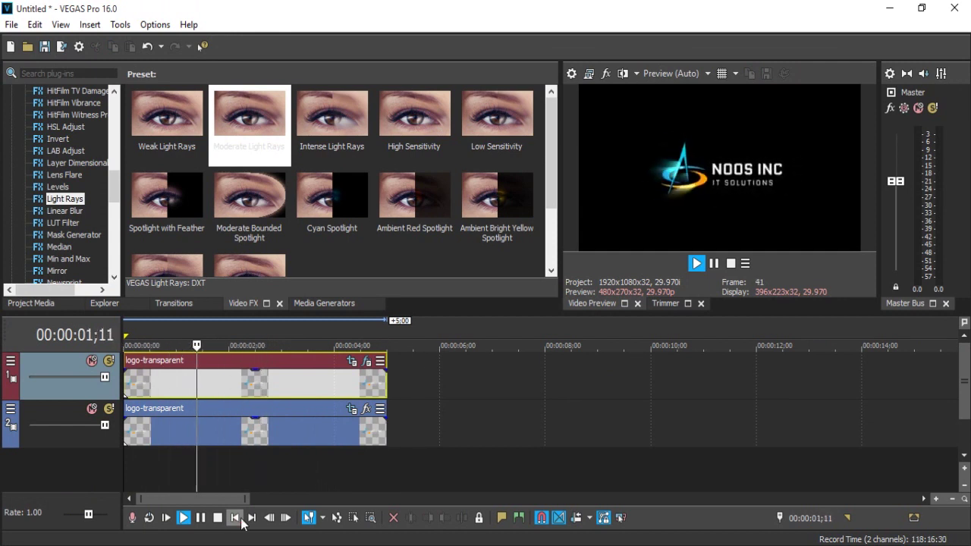
pyautogui.click(203, 522)
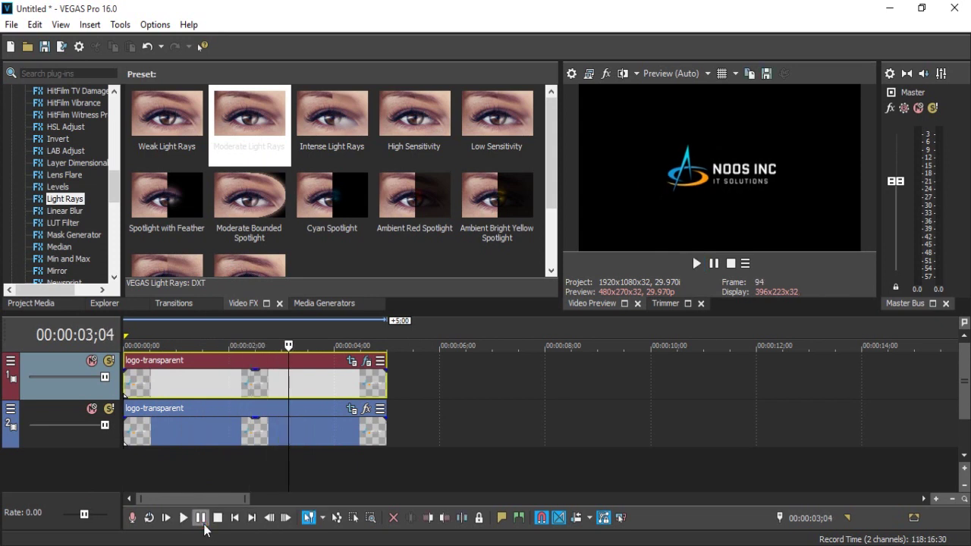
pyautogui.moveTo(287, 483); pyautogui.dragTo(214, 526)
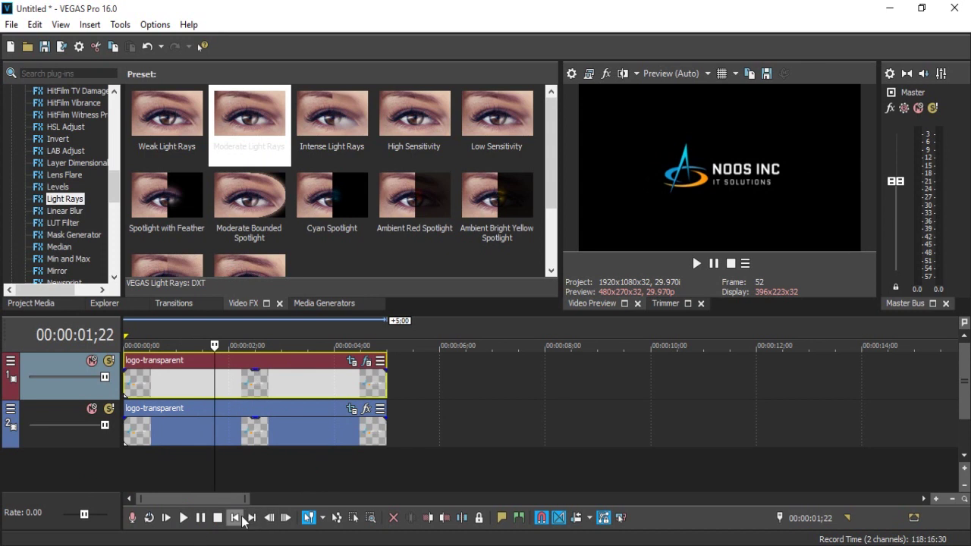
pyautogui.click(234, 517)
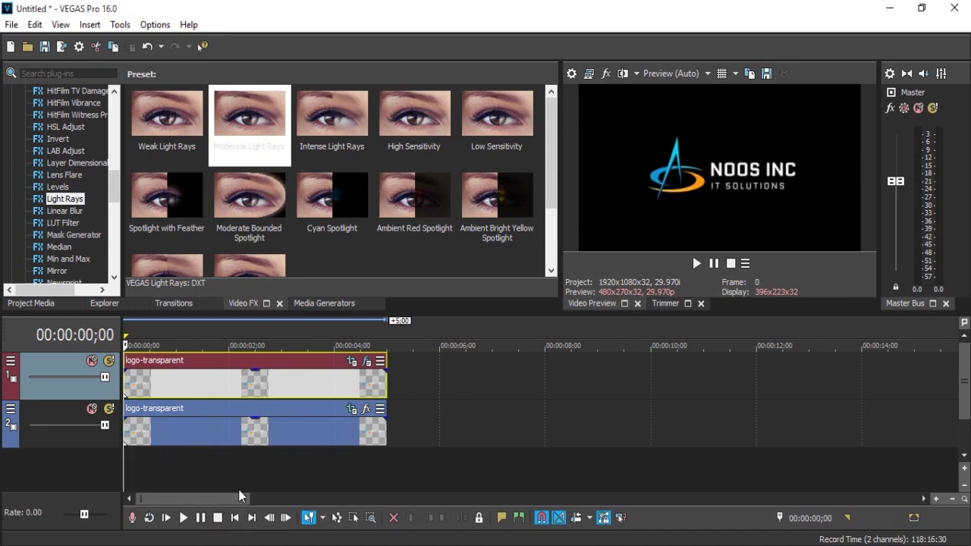
pyautogui.click(183, 518)
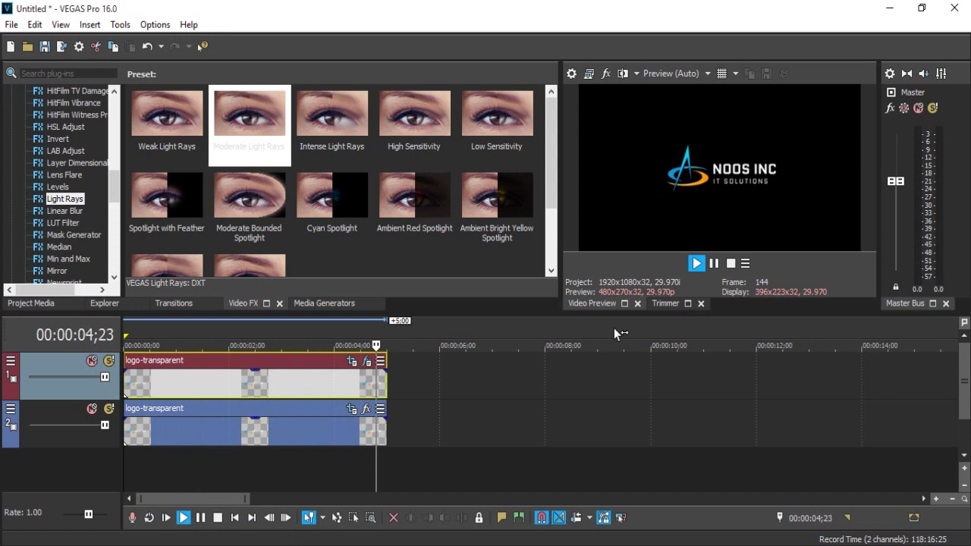
pyautogui.click(201, 518)
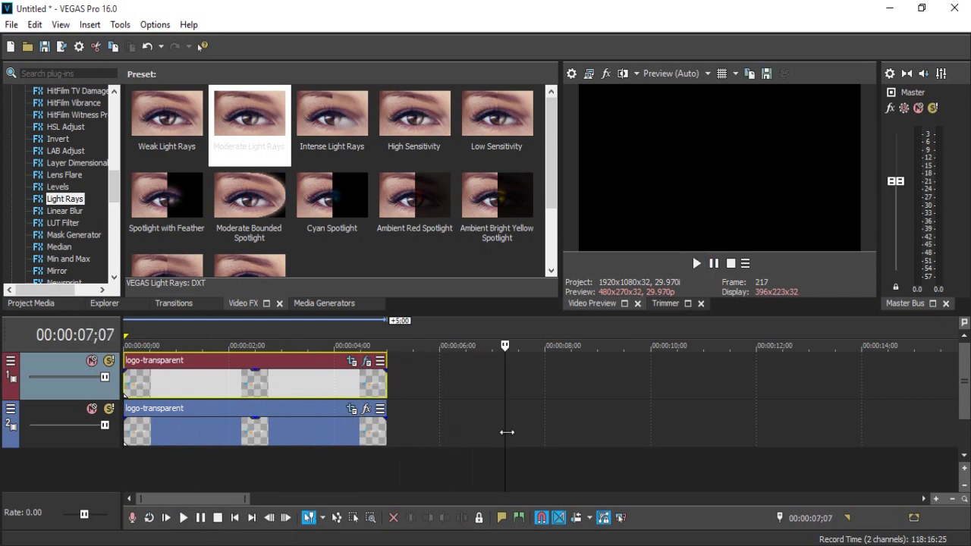
pyautogui.moveTo(507, 433); pyautogui.dragTo(188, 472)
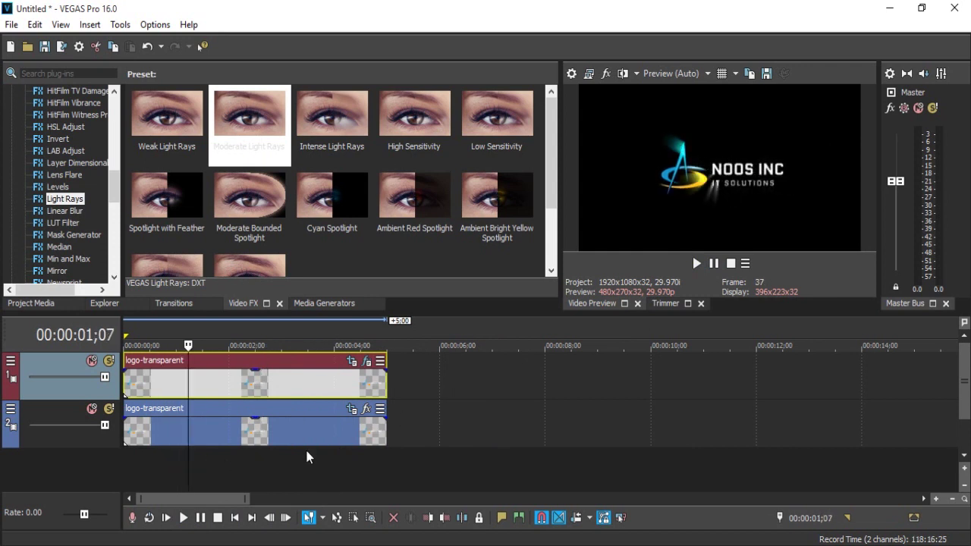
pyautogui.moveTo(188, 463); pyautogui.dragTo(195, 464)
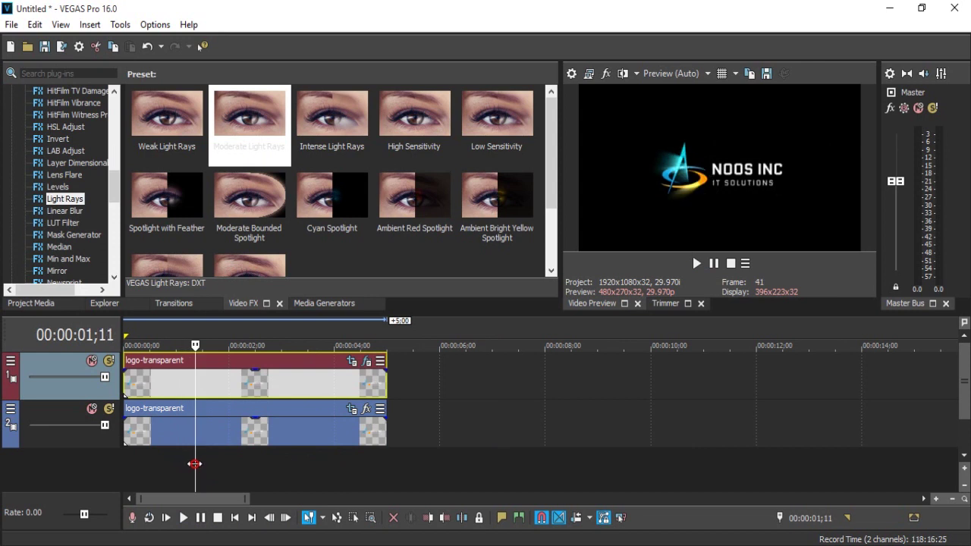